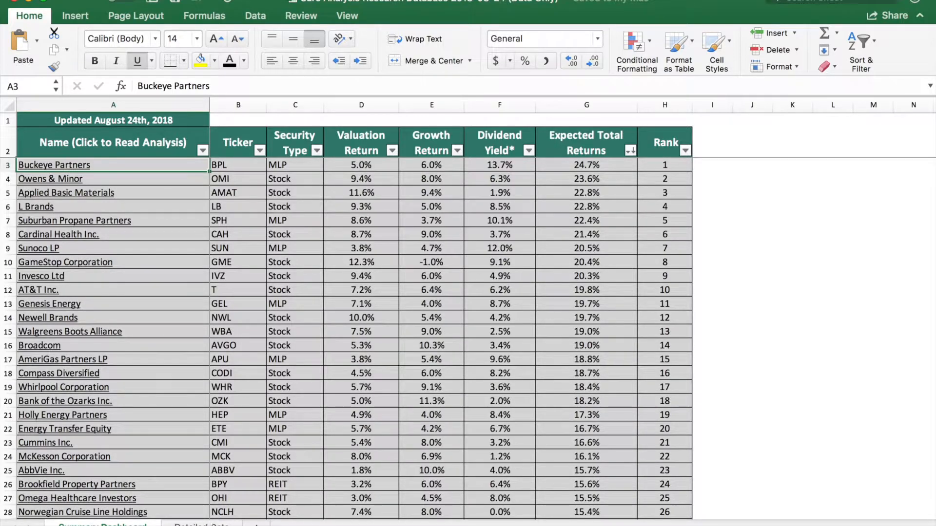
# Switch to the Detailed Data sheet and go through its Name, Ticker and Analyst columns
pyautogui.click(213, 525)
pyautogui.hotkey('ctrl', 'Home')
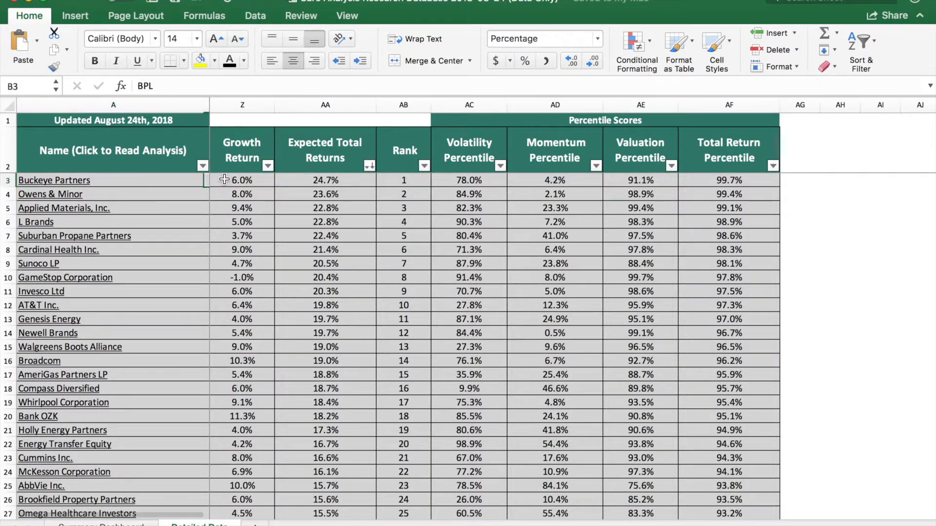
pyautogui.click(157, 104)
pyautogui.click(239, 102)
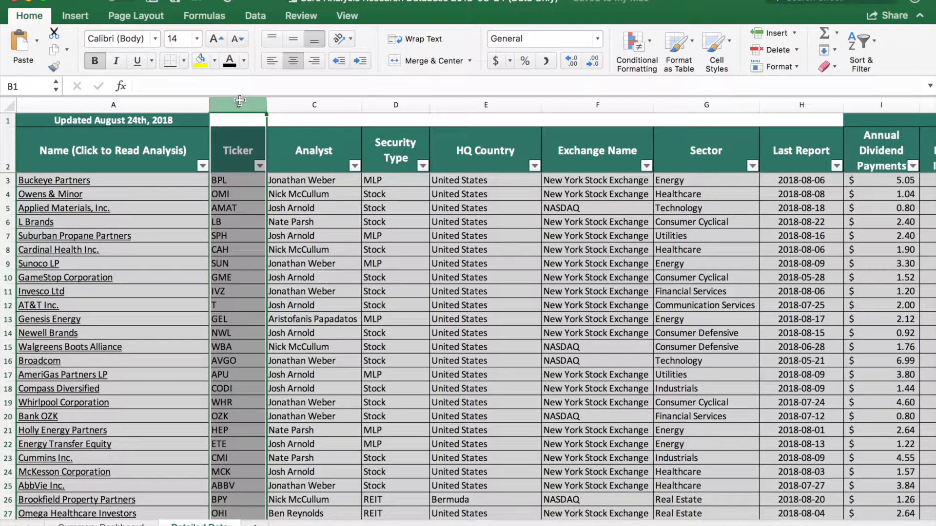
pyautogui.click(295, 99)
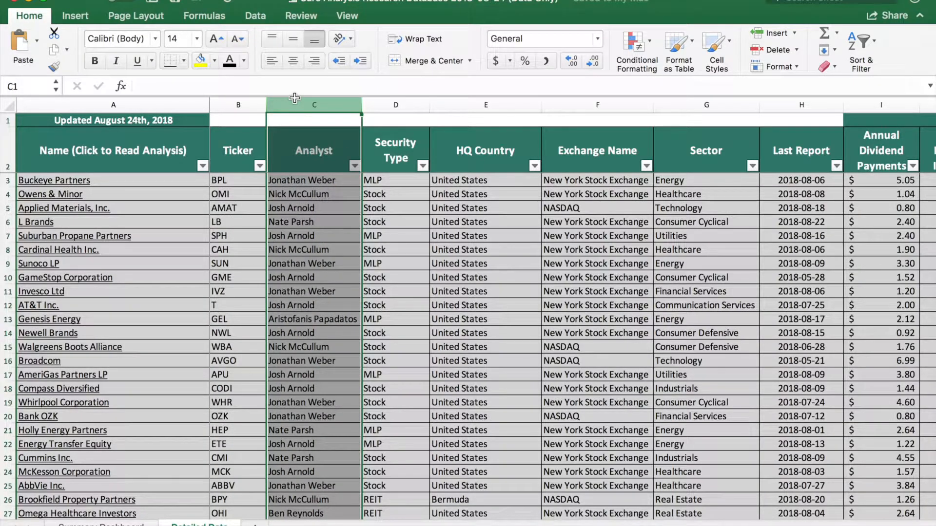
# Filter the Security Type column to show only Stock entries
pyautogui.click(416, 105)
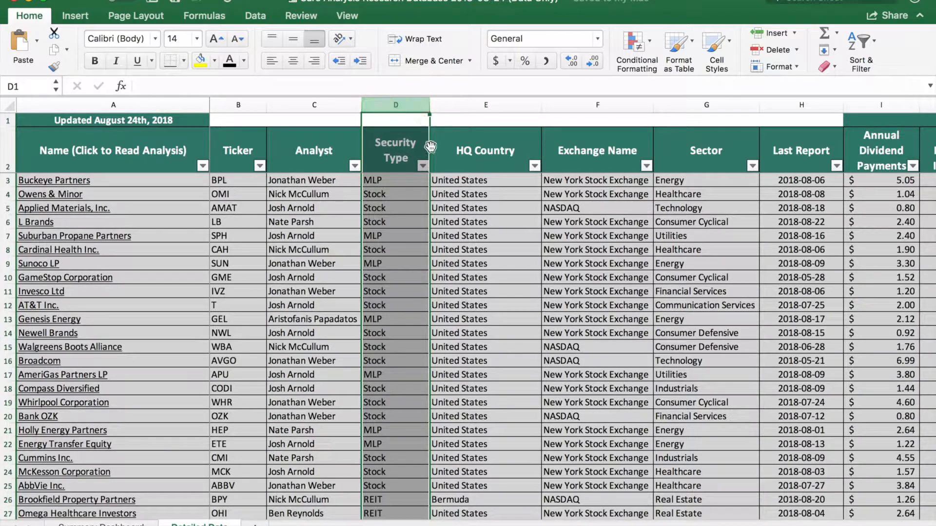
pyautogui.click(422, 165)
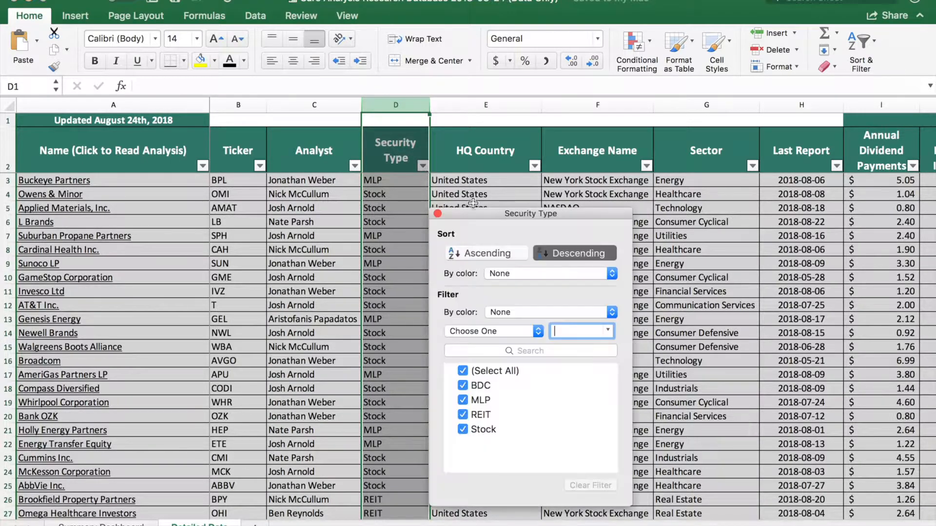
pyautogui.click(483, 372)
pyautogui.click(482, 433)
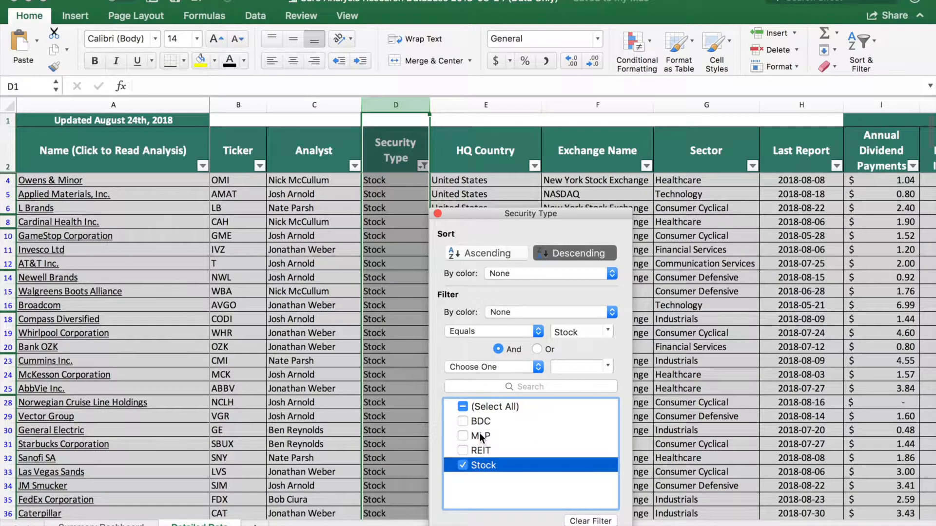
# Change the Security Type filter to show only MLP and REIT entries, and clear it again
pyautogui.click(495, 406)
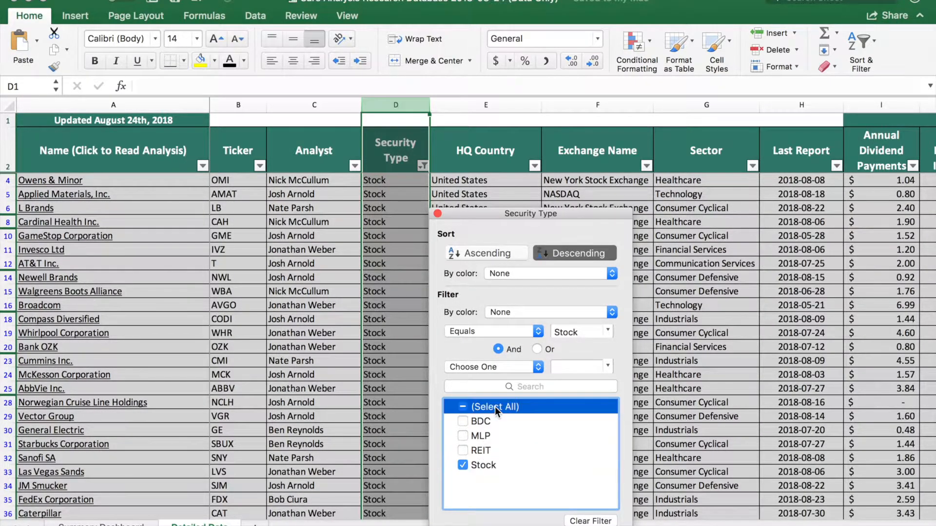
pyautogui.click(502, 373)
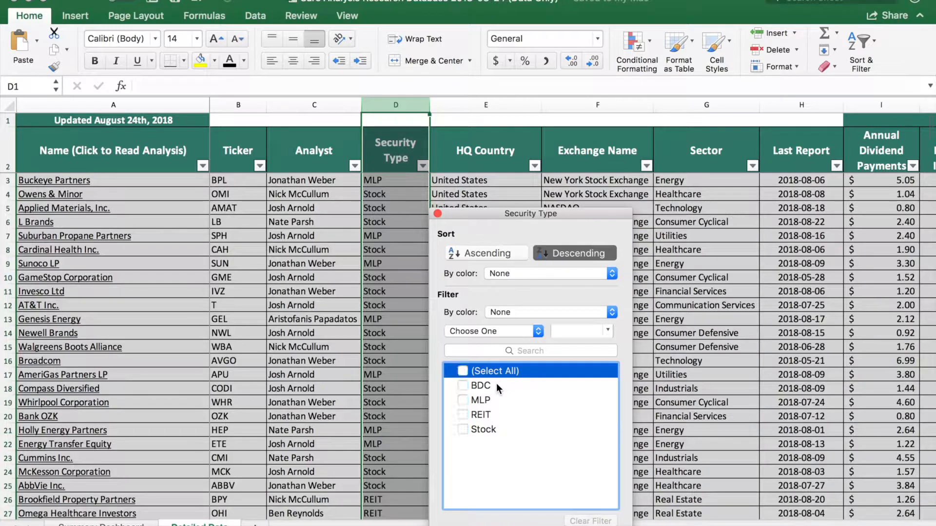
pyautogui.click(464, 400)
pyautogui.click(463, 451)
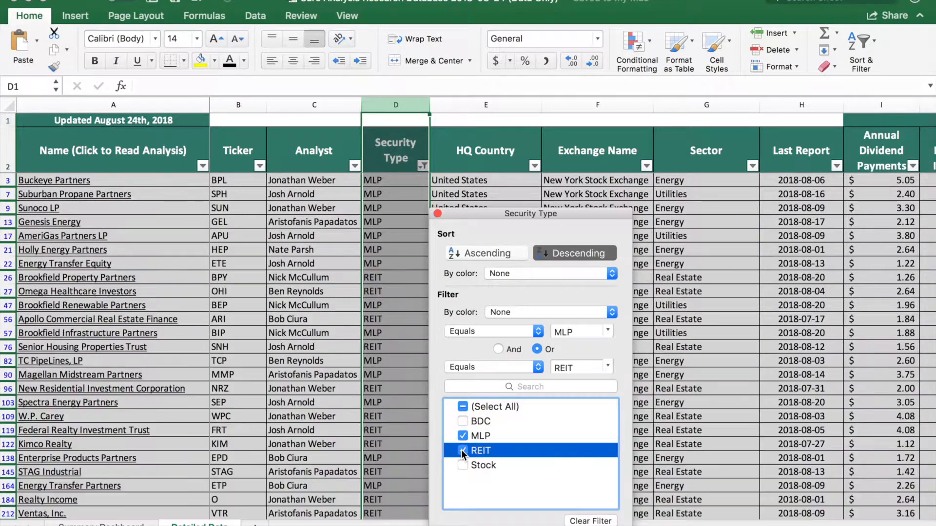
pyautogui.click(580, 520)
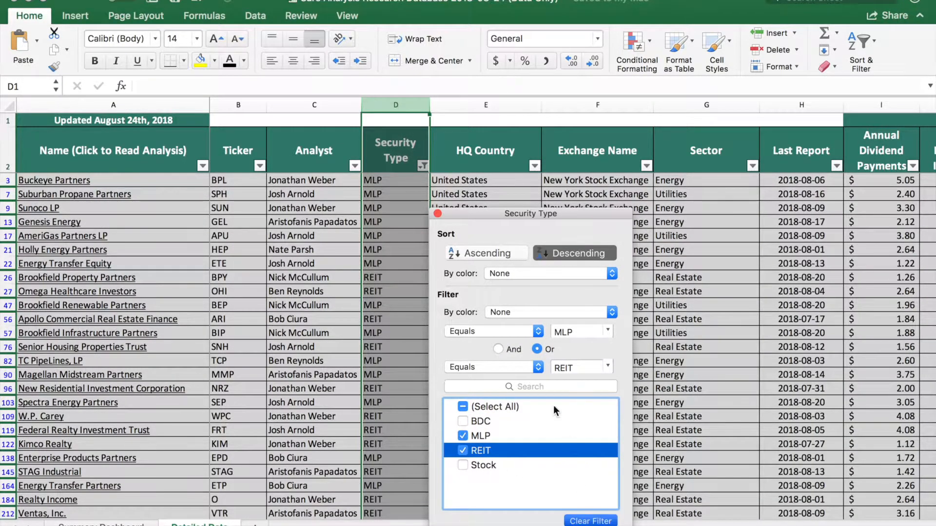
pyautogui.click(438, 215)
# Filter the HQ Country column to show only United States companies, and clear that filter again
pyautogui.click(516, 105)
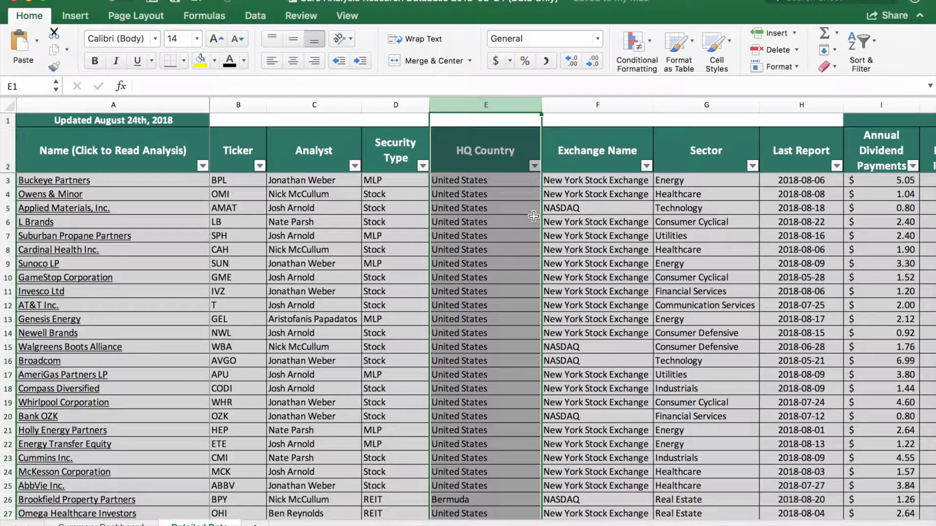
pyautogui.click(535, 165)
pyautogui.click(621, 373)
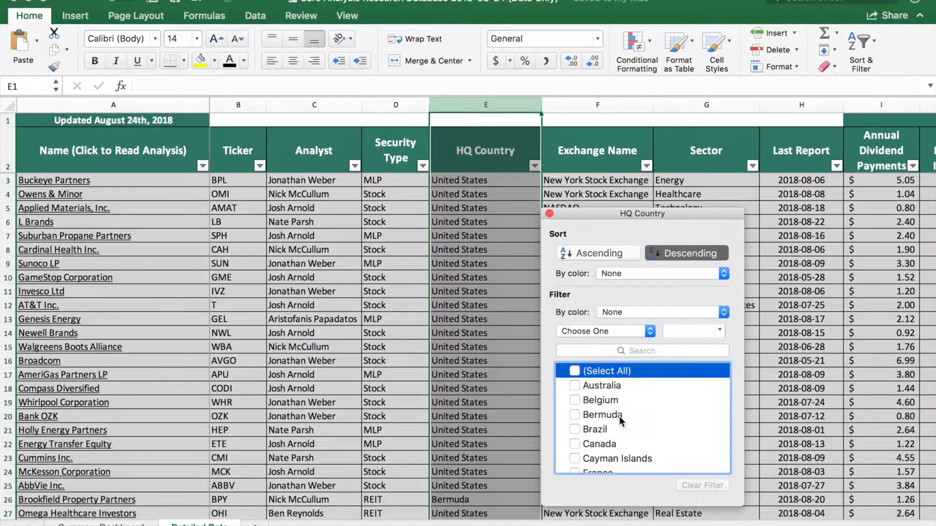
pyautogui.scroll(-5, 620, 417)
pyautogui.click(620, 465)
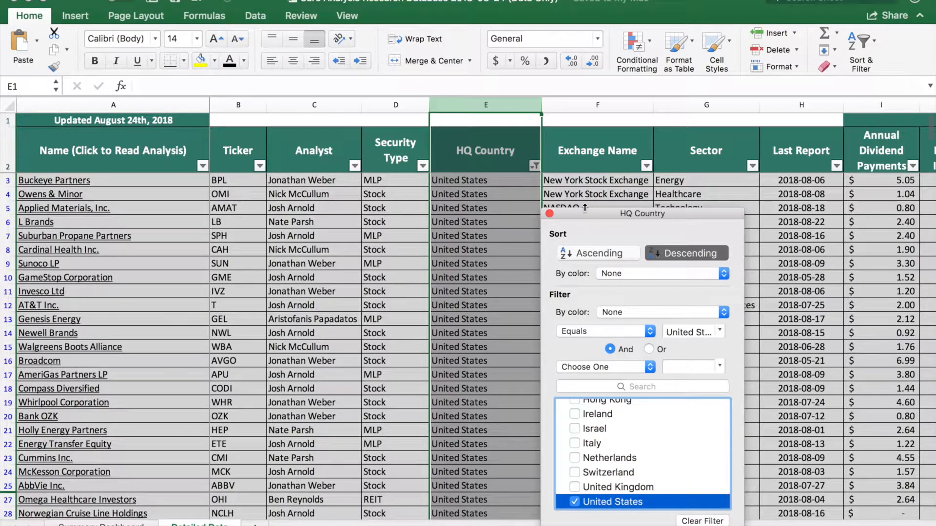
pyautogui.click(718, 521)
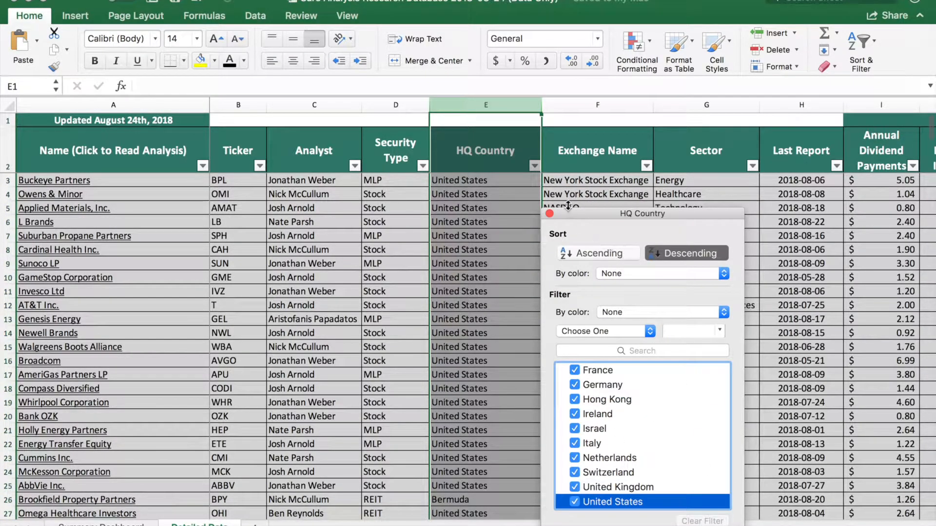
pyautogui.click(549, 214)
# Examine which stock exchanges are listed in the Exchange Name column
pyautogui.hscroll(10, 603, 225)
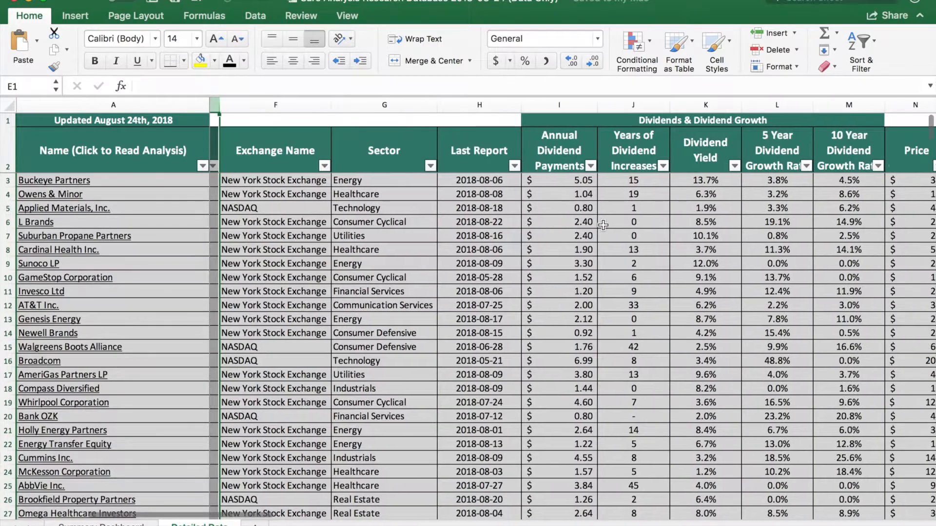
pyautogui.hscroll(-3, 439, 167)
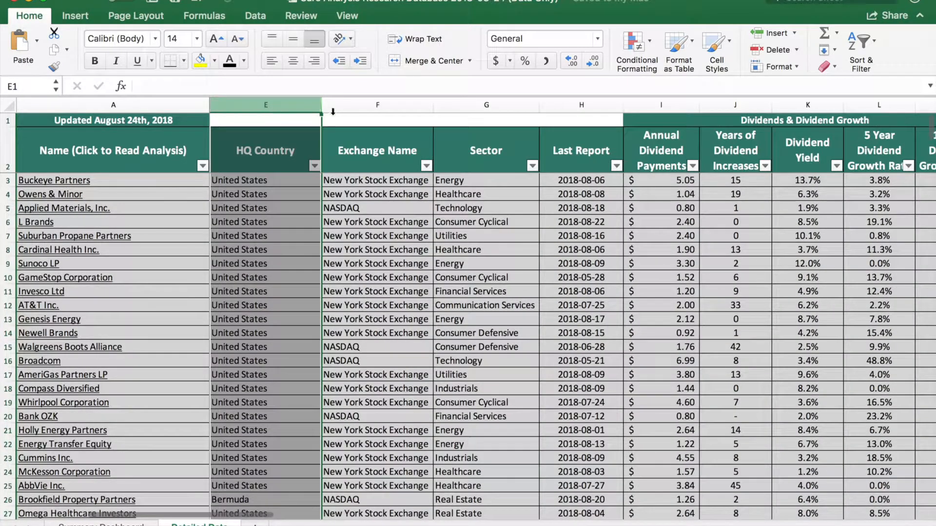
pyautogui.click(380, 104)
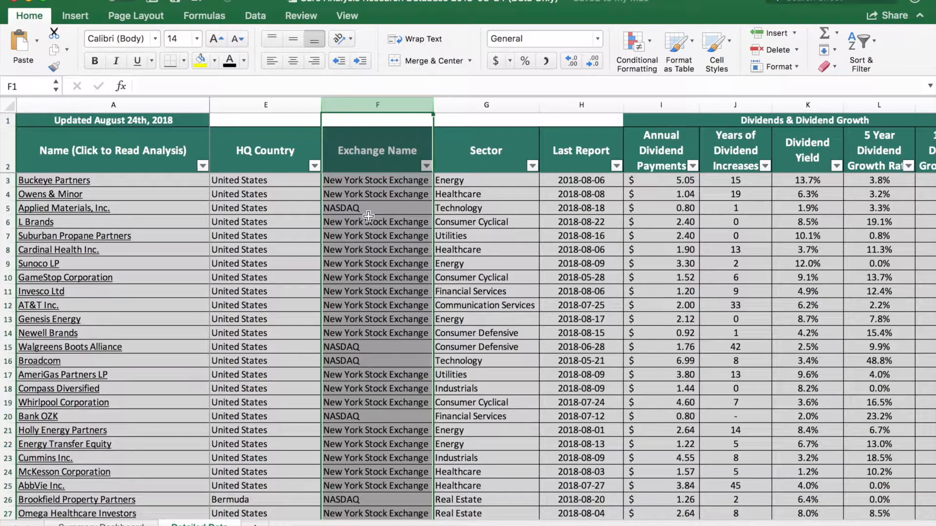
pyautogui.scroll(-5, 371, 299)
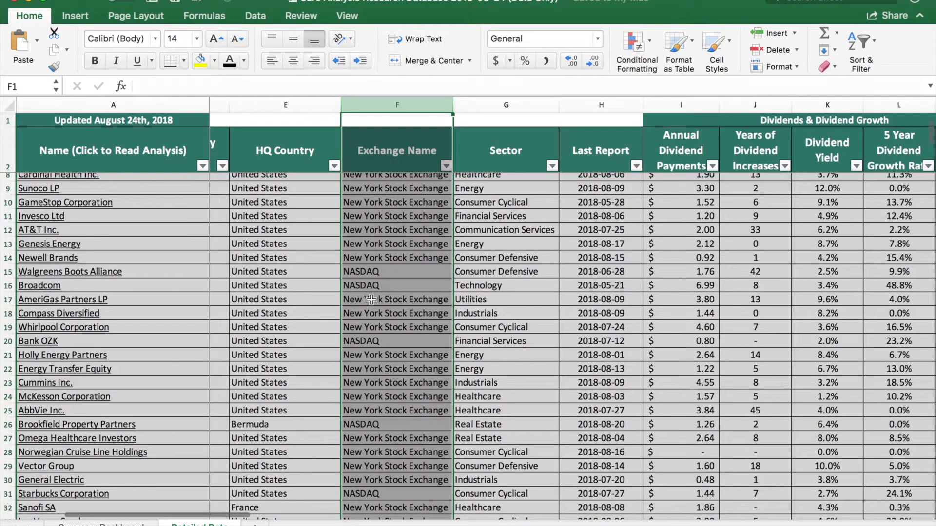
pyautogui.scroll(5, 372, 299)
pyautogui.hscroll(3, 371, 299)
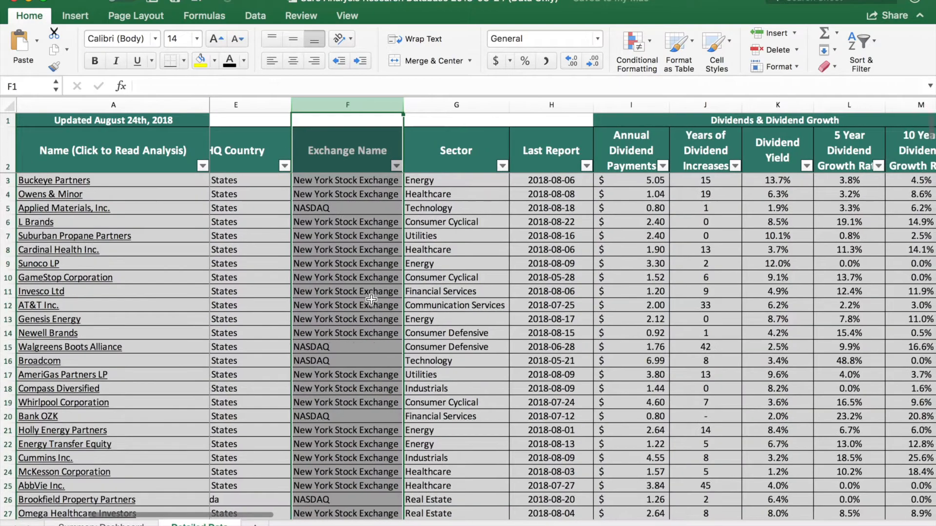
# Exclude Energy companies with the Sector column's filter, and clear that filter again
pyautogui.hscroll(2, 371, 299)
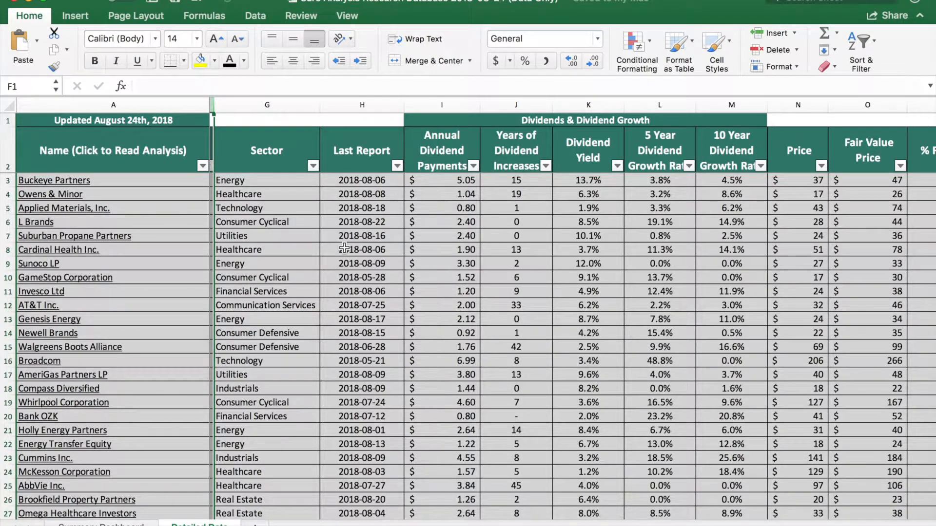
pyautogui.click(313, 166)
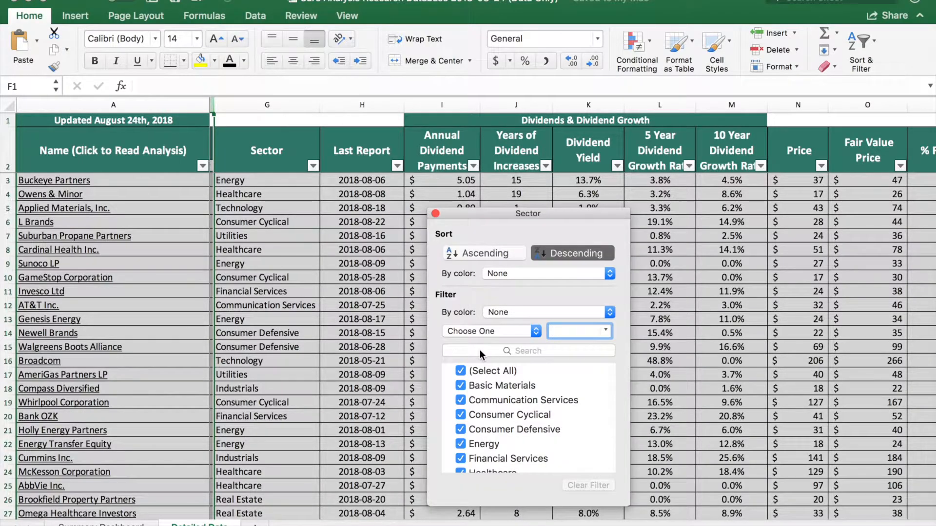
pyautogui.click(484, 445)
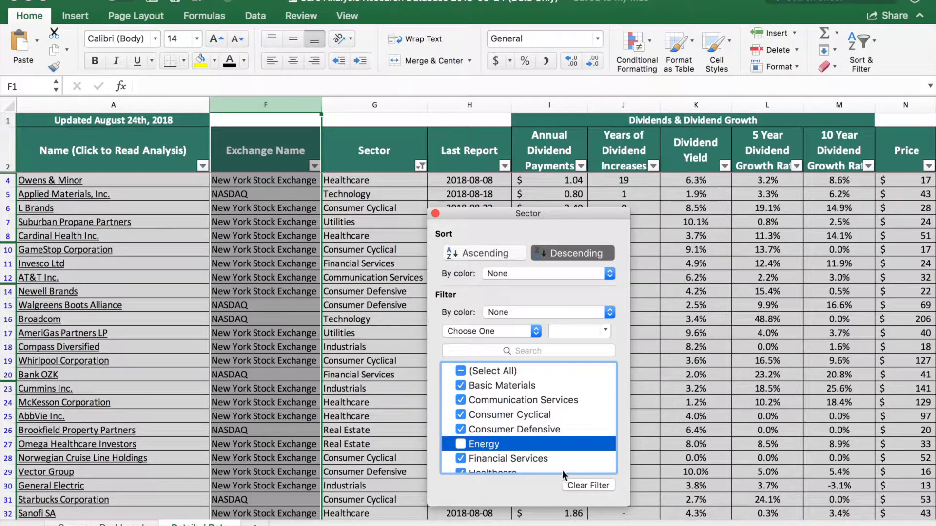
pyautogui.click(575, 486)
pyautogui.click(435, 213)
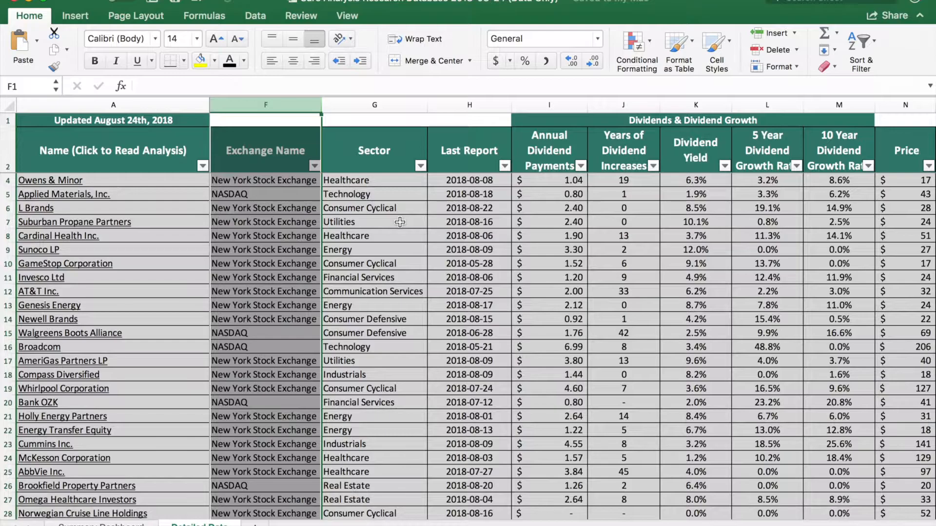
# Filter the Years of Dividend Increases column to values greater than 25
pyautogui.scroll(1, 399, 222)
pyautogui.hscroll(6, 400, 222)
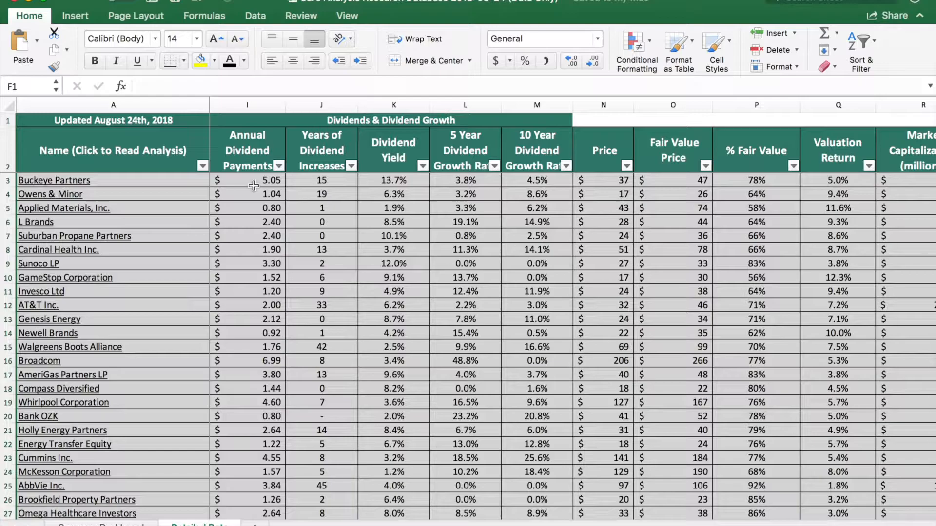
pyautogui.click(351, 167)
pyautogui.click(421, 329)
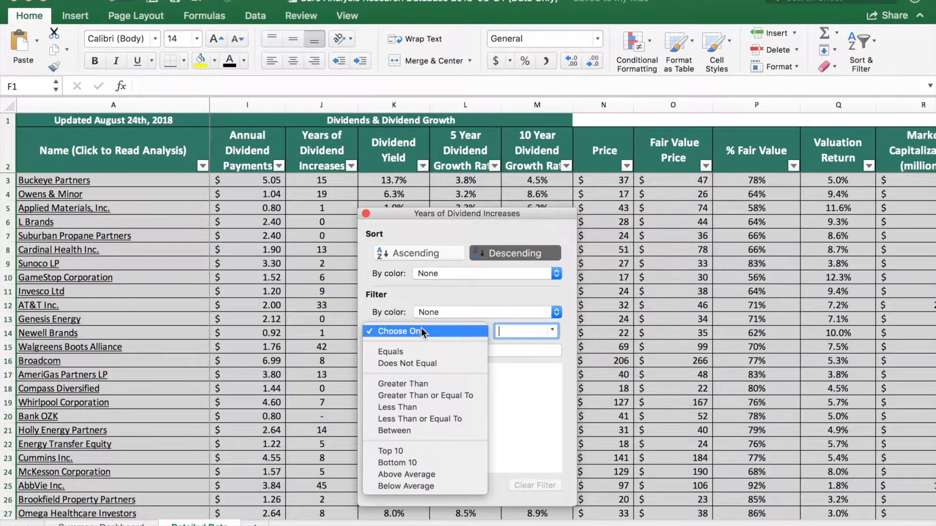
pyautogui.click(412, 384)
pyautogui.click(531, 332)
pyautogui.write('25')
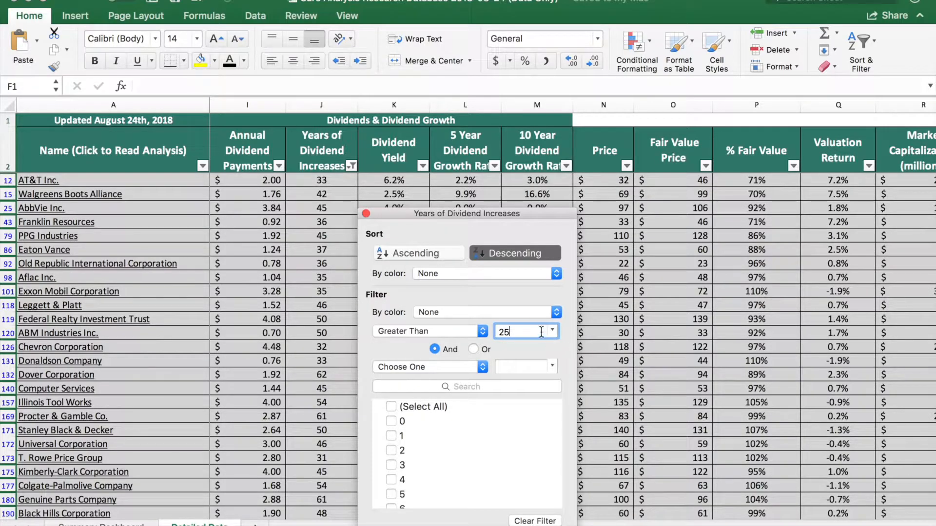
# Change the Years of Dividend Increases filter to greater than 50, and clear it again
pyautogui.press('BackSpace')
pyautogui.press('BackSpace')
pyautogui.write('50')
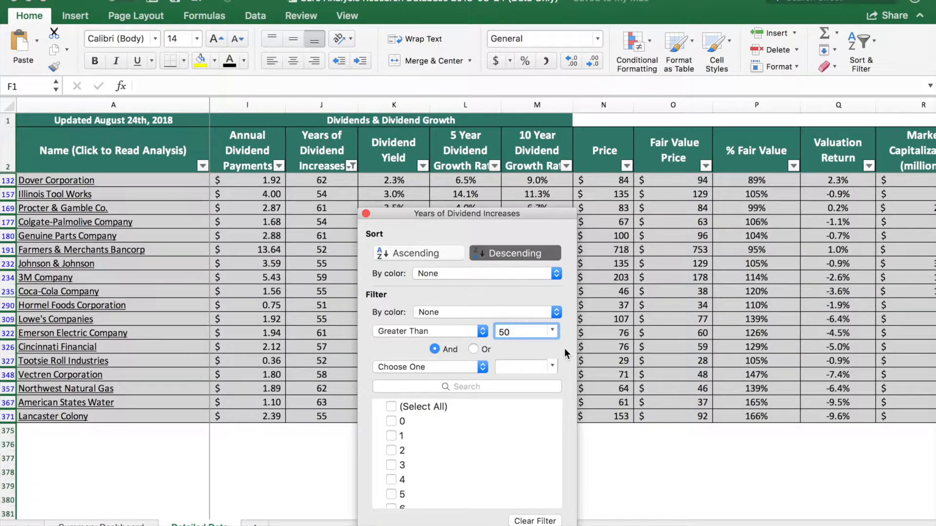
pyautogui.click(535, 521)
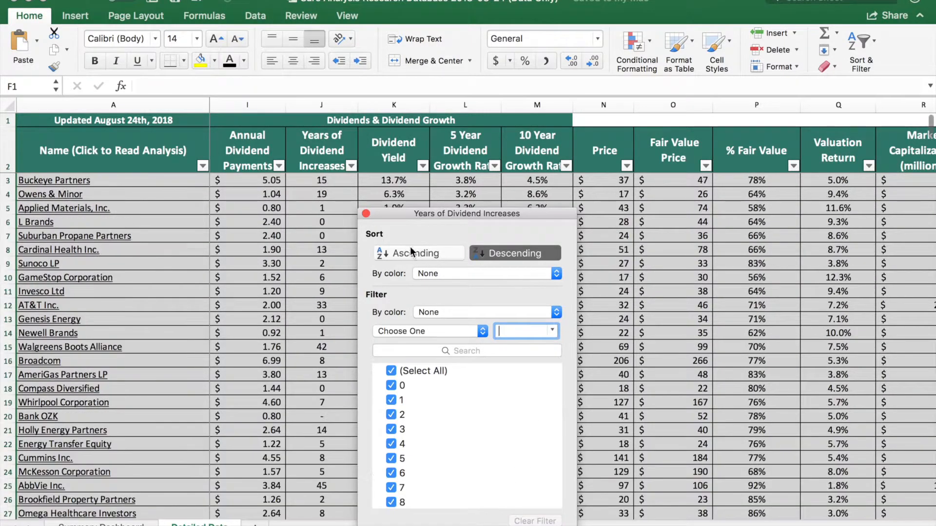
pyautogui.click(366, 213)
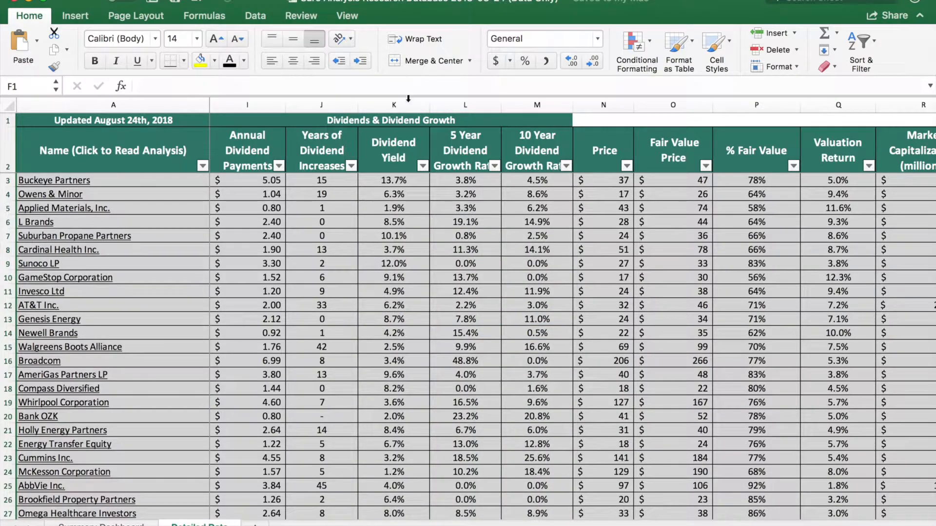
# Examine the Dividend Yield column and the price and valuation data beside it
pyautogui.click(401, 105)
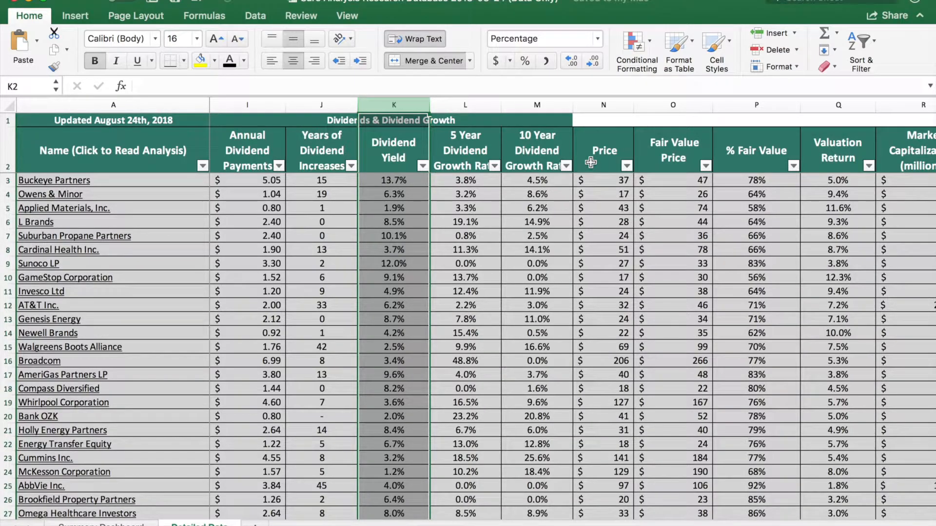
pyautogui.click(607, 180)
pyautogui.hscroll(5, 609, 183)
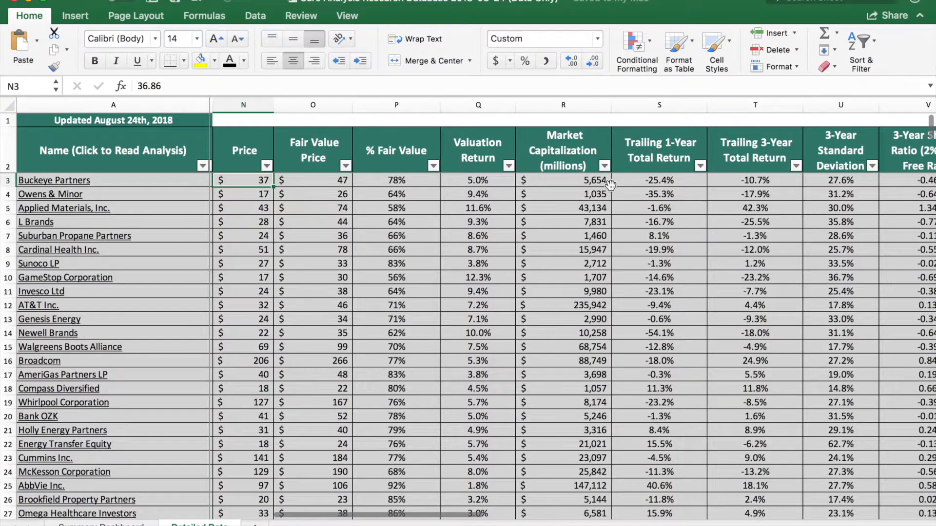
# Select the Price, Fair Value Price and % Fair Value columns and sort the table by % Fair Value in ascending order
pyautogui.hscroll(-2, 390, 195)
pyautogui.moveTo(331, 104); pyautogui.dragTo(458, 107)
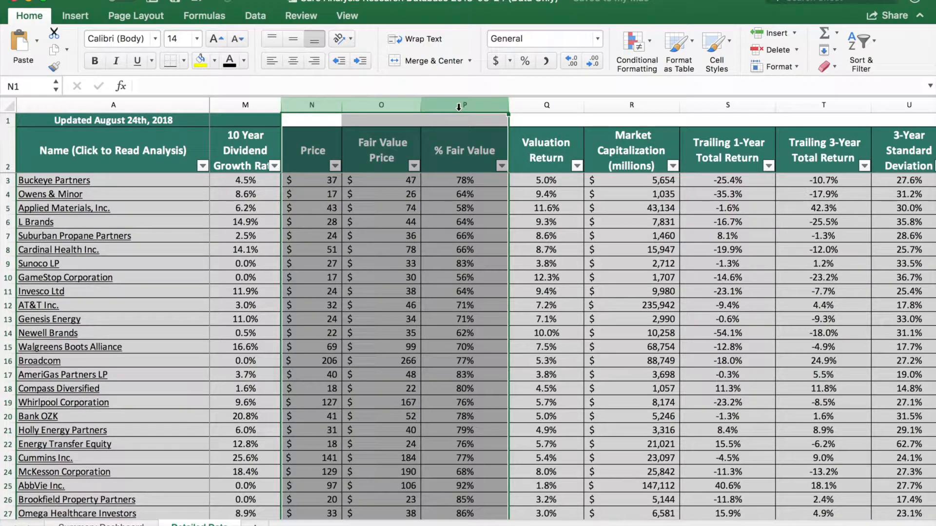
pyautogui.click(501, 166)
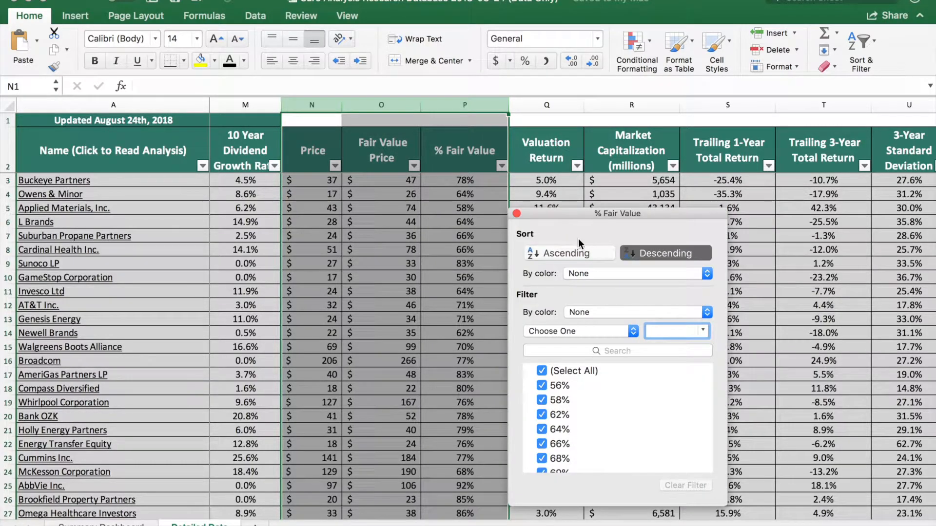
pyautogui.click(586, 254)
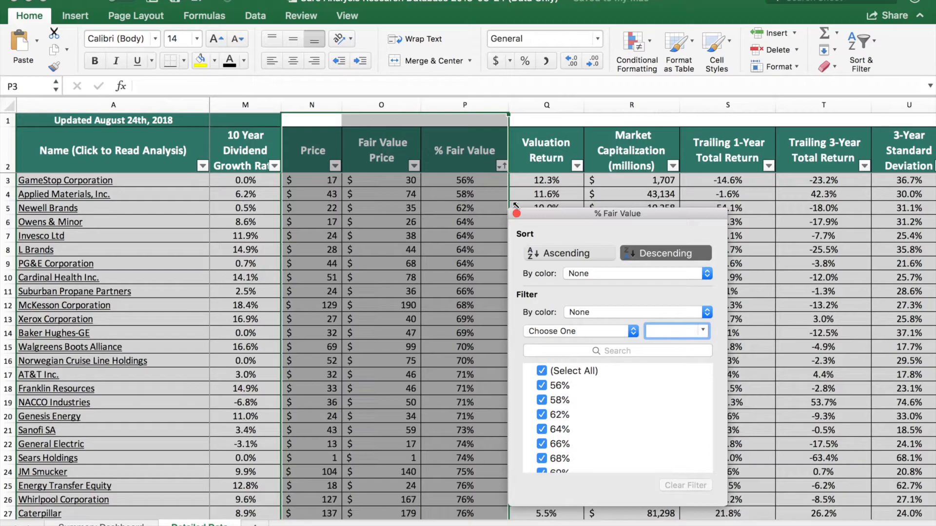
pyautogui.click(516, 213)
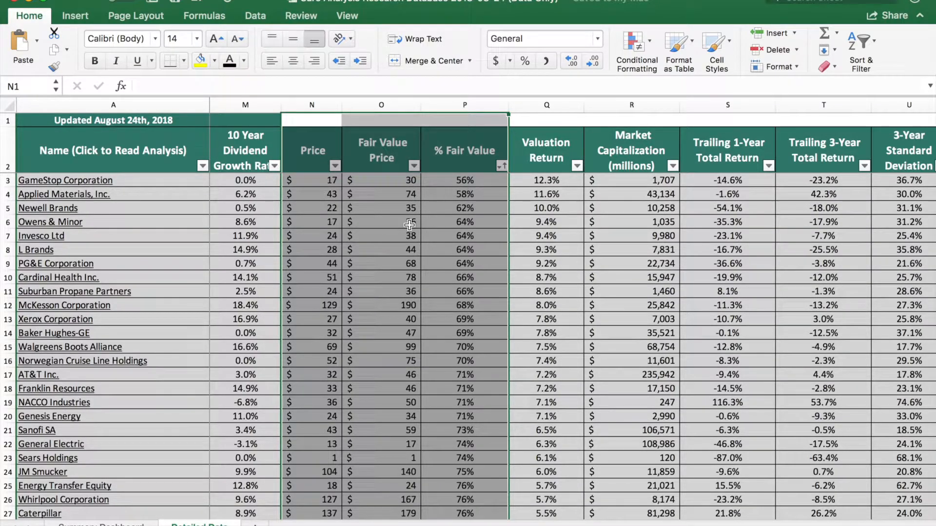
# Select the Valuation Return, Market Capitalization, Trailing 1-Year and 3-Year Total Return, and 3-Year Standard Deviation columns in turn to review their data
pyautogui.click(562, 104)
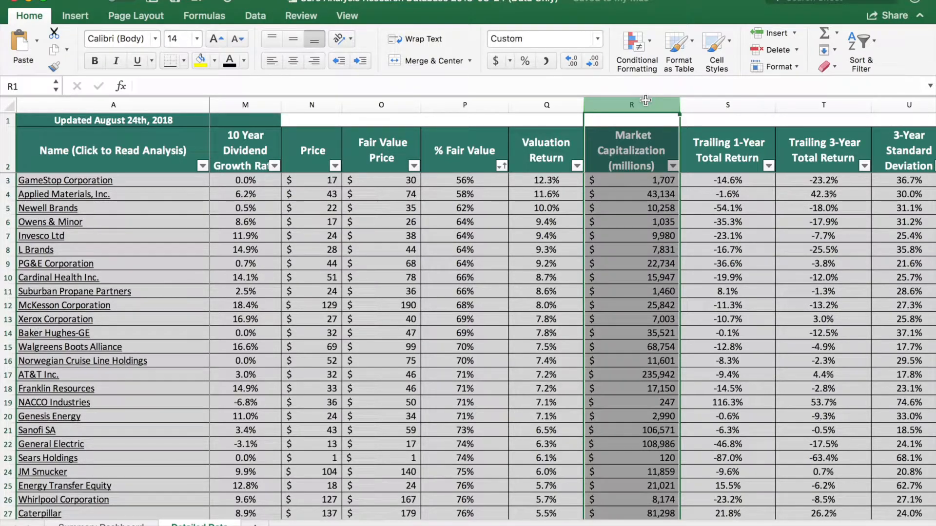
pyautogui.moveTo(743, 98); pyautogui.dragTo(809, 98)
pyautogui.hscroll(2, 809, 219)
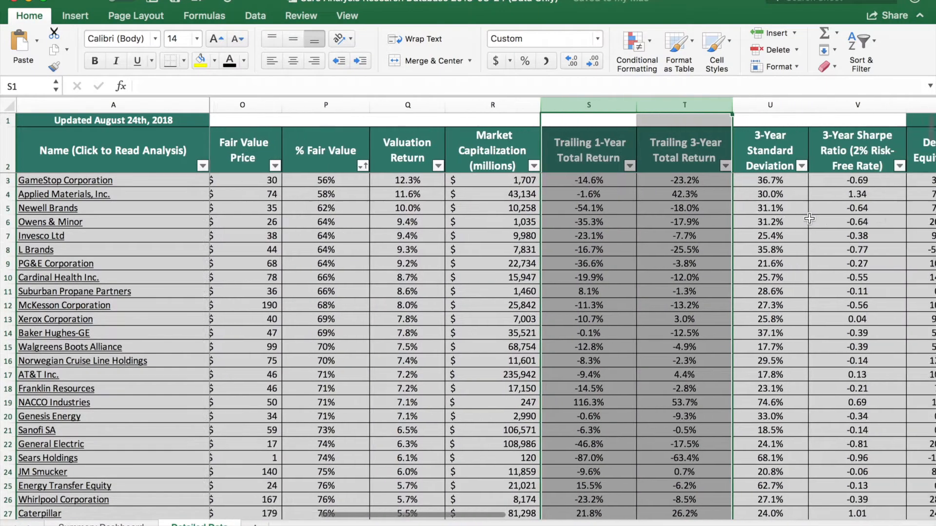
pyautogui.hscroll(4, 809, 219)
pyautogui.hscroll(-1, 809, 218)
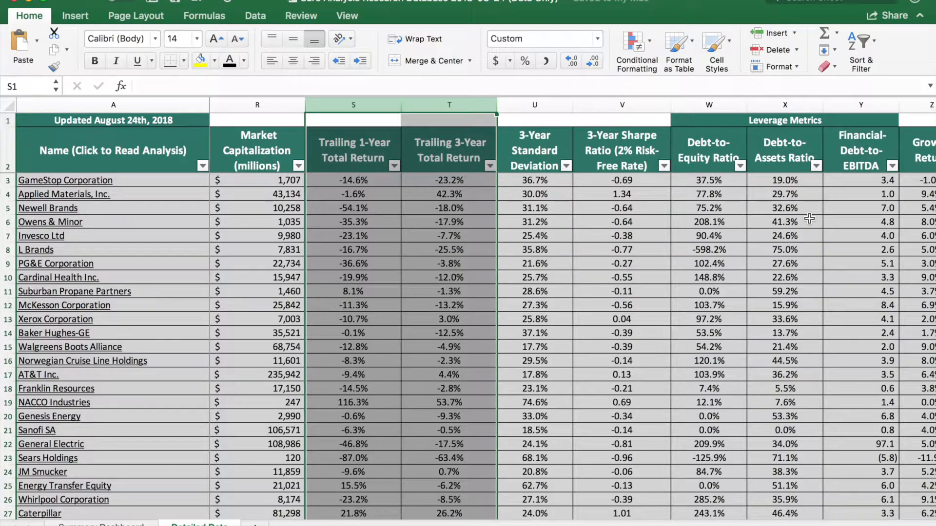
pyautogui.click(440, 104)
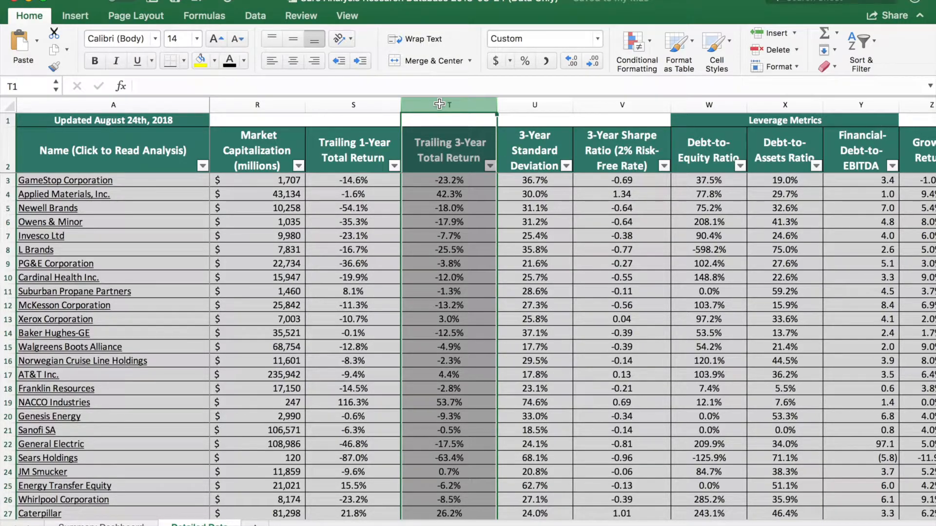
pyautogui.click(533, 101)
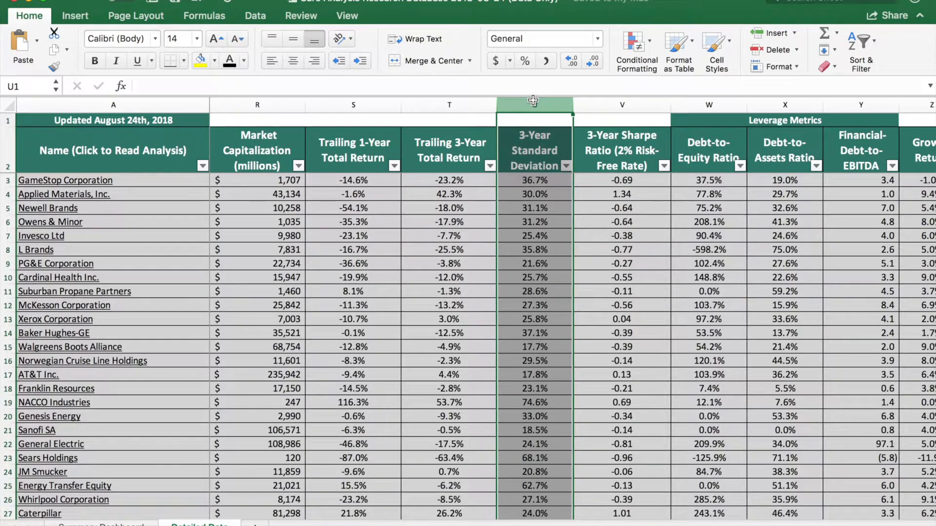
# Select the 3-Year Sharpe Ratio column and sort the table by it in descending order
pyautogui.hscroll(5, 407, 103)
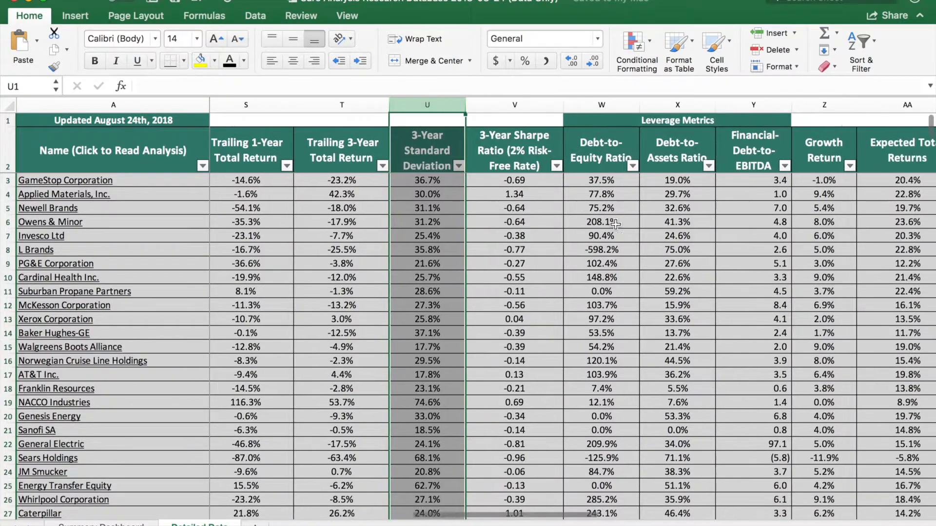
pyautogui.click(368, 103)
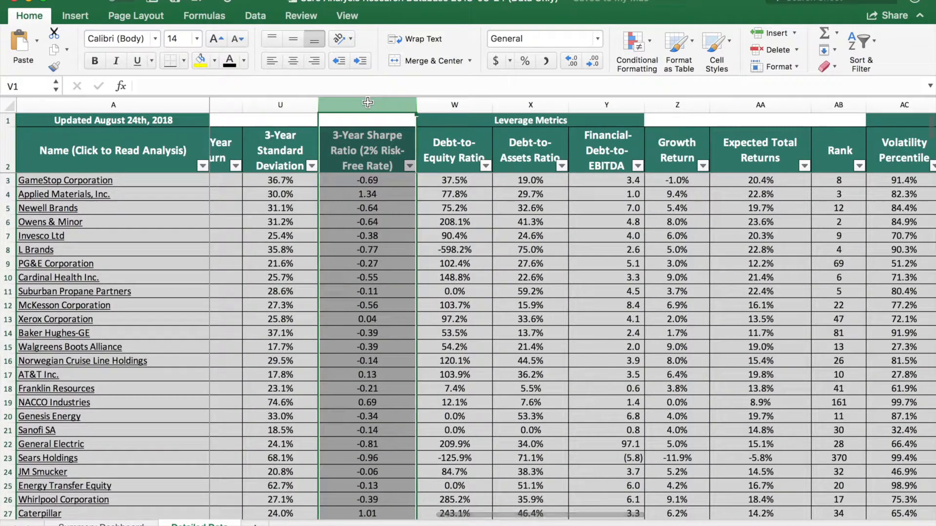
pyautogui.hscroll(-2, 342, 152)
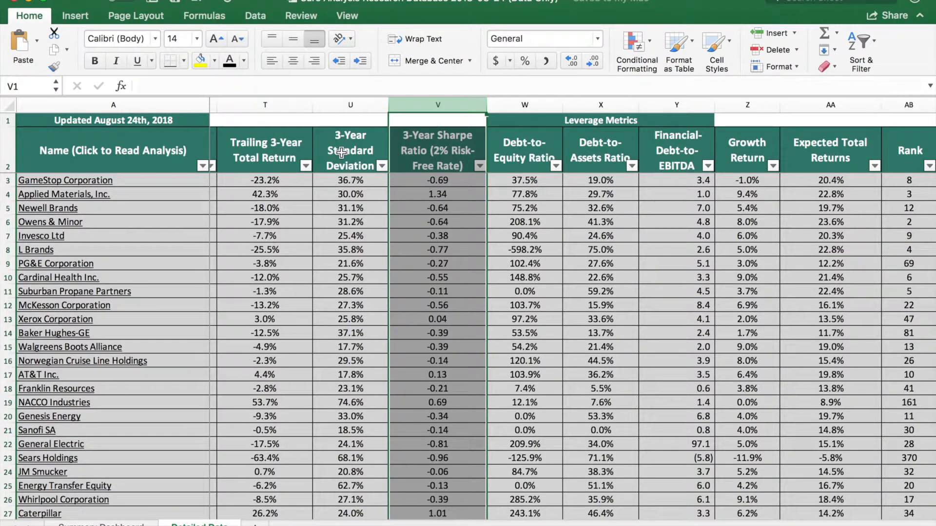
pyautogui.moveTo(697, 214); pyautogui.dragTo(617, 133)
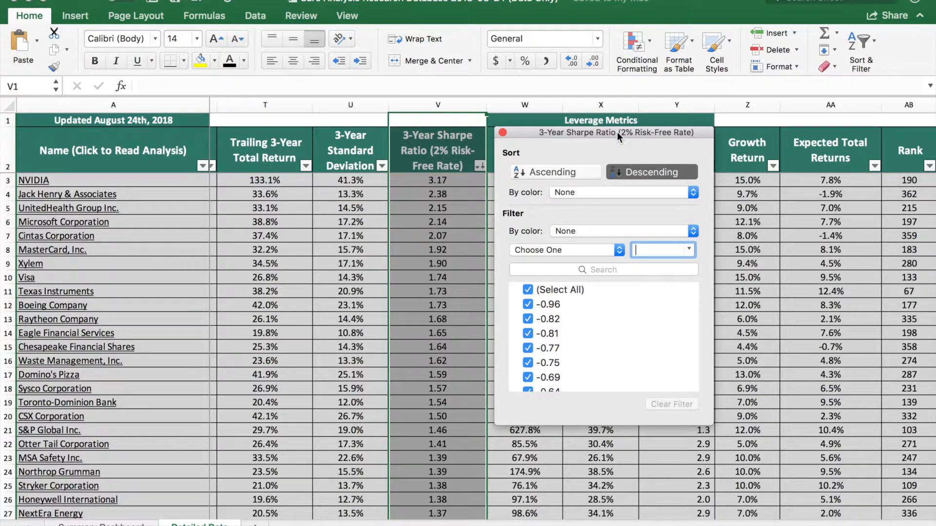
pyautogui.click(503, 132)
# Examine the leverage metrics, selecting the Debt-to-Equity Ratio header and NVIDIA's Debt-to-Assets Ratio cell
pyautogui.hscroll(5, 750, 317)
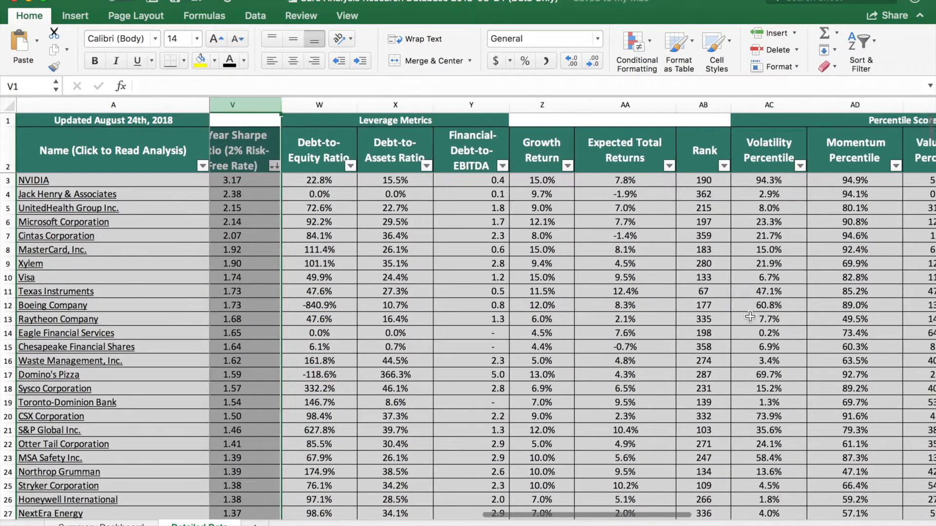
pyautogui.hscroll(1, 750, 317)
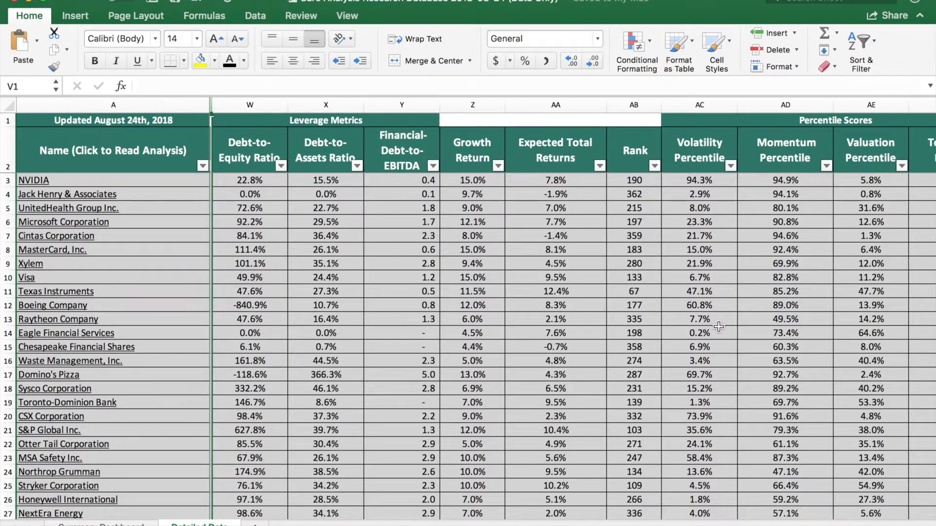
pyautogui.click(245, 155)
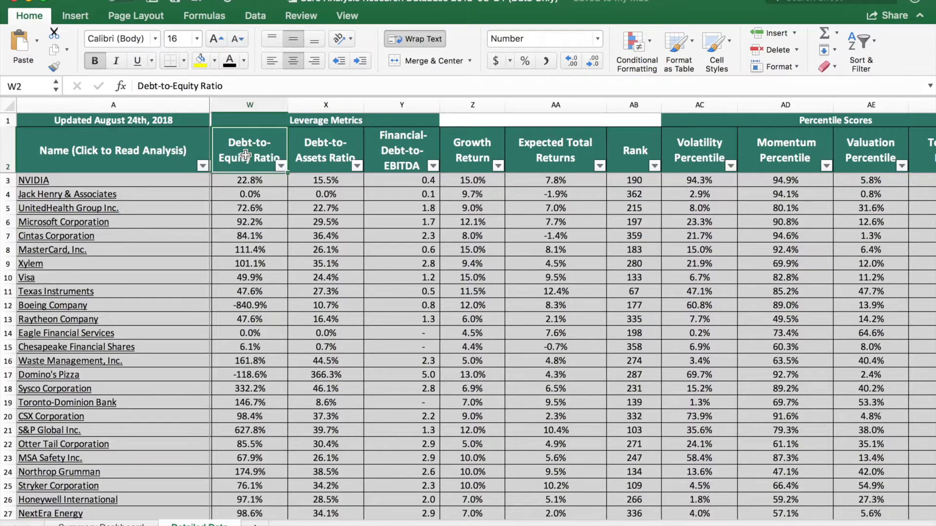
pyautogui.hscroll(1, 246, 155)
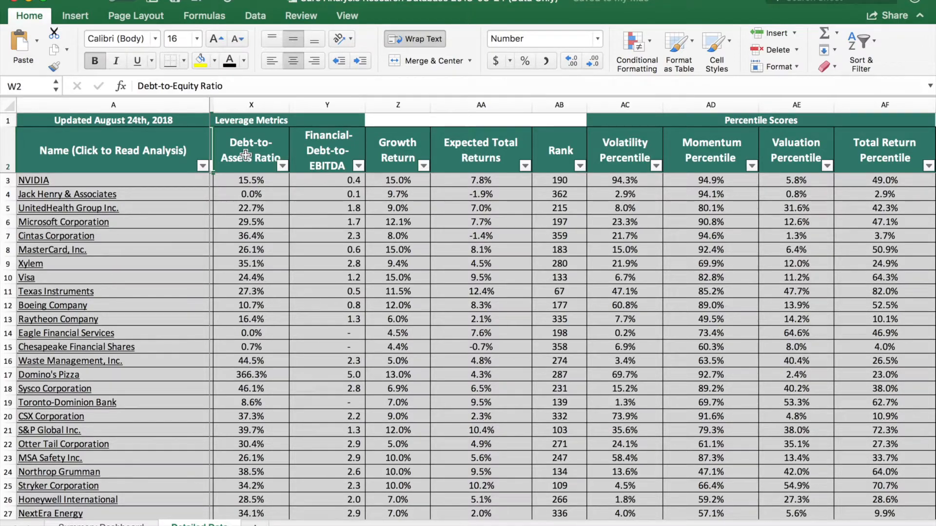
pyautogui.click(270, 182)
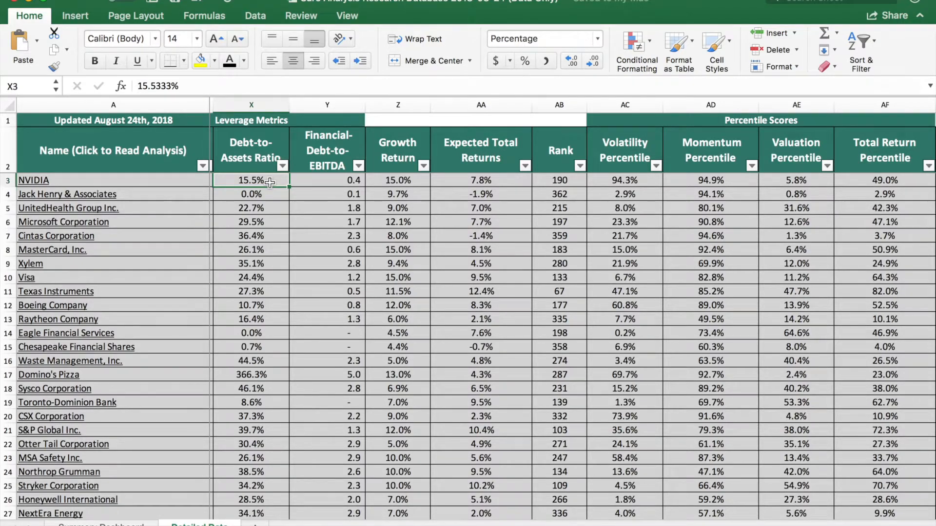
# Sort the table by Financial-Debt-to-EBITDA in descending order and select General Electric's value in that column
pyautogui.hscroll(3, 269, 182)
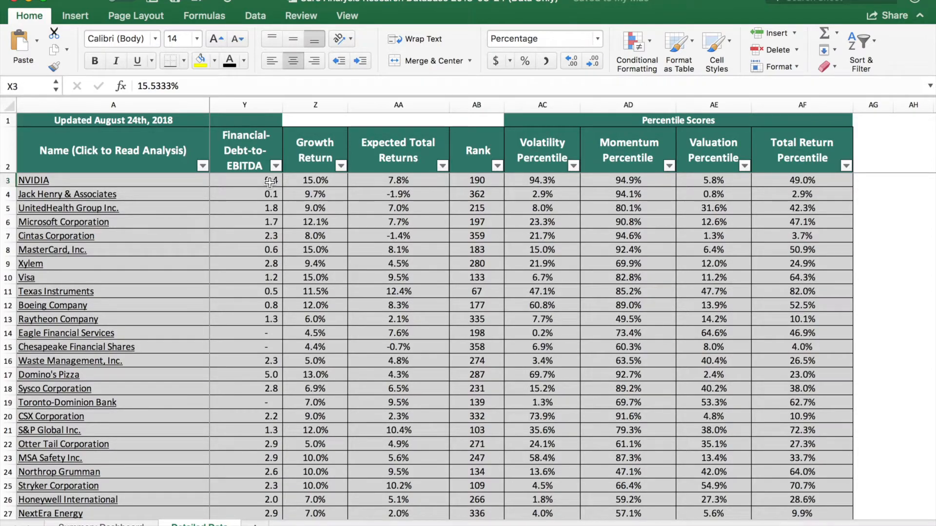
pyautogui.click(276, 165)
pyautogui.click(415, 253)
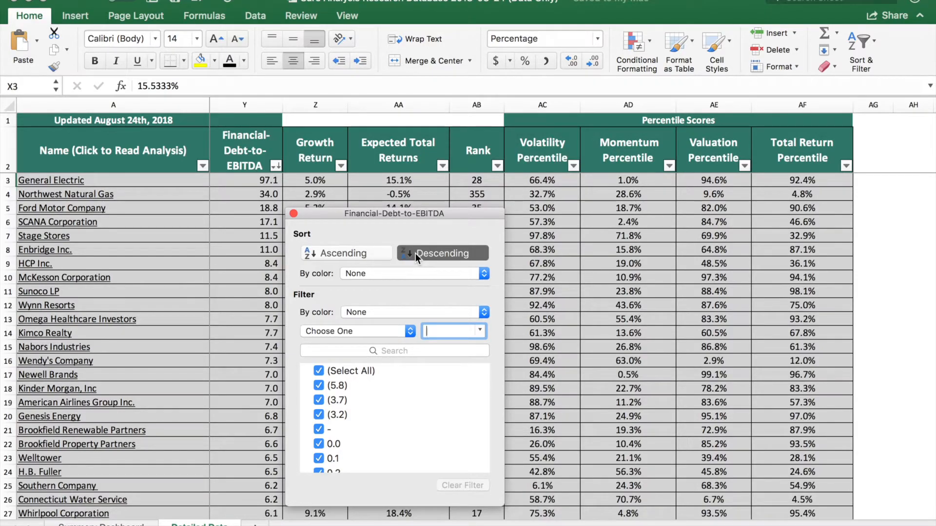
pyautogui.click(293, 213)
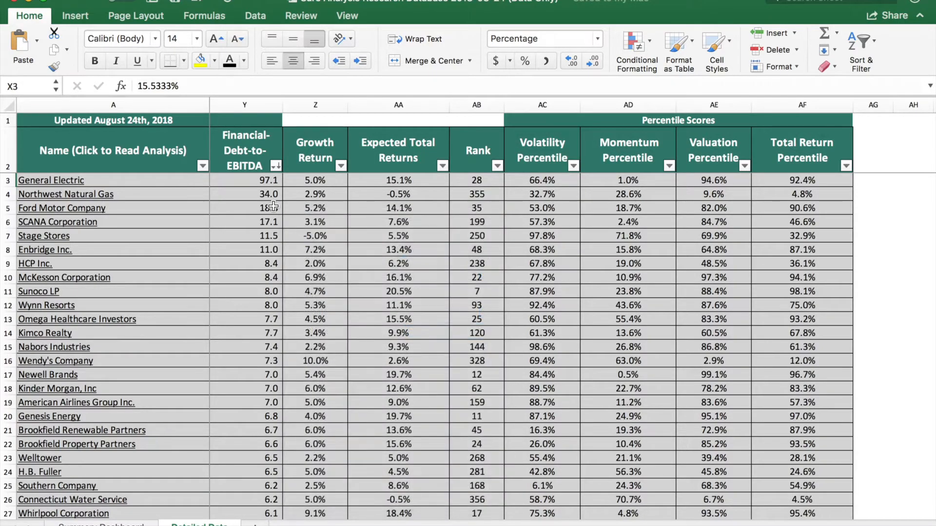
pyautogui.click(263, 181)
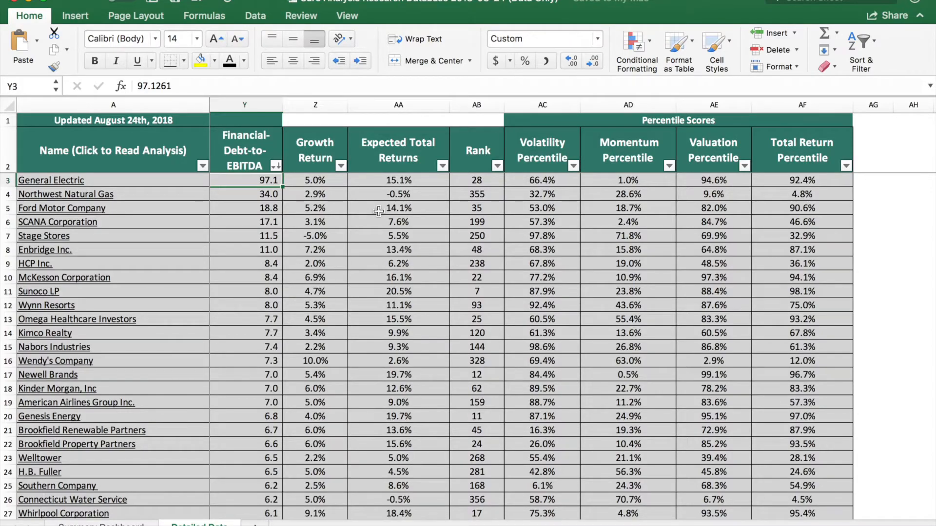
# Review the Growth Return column and sort the table by Expected Total Returns in descending order
pyautogui.hscroll(3, 437, 249)
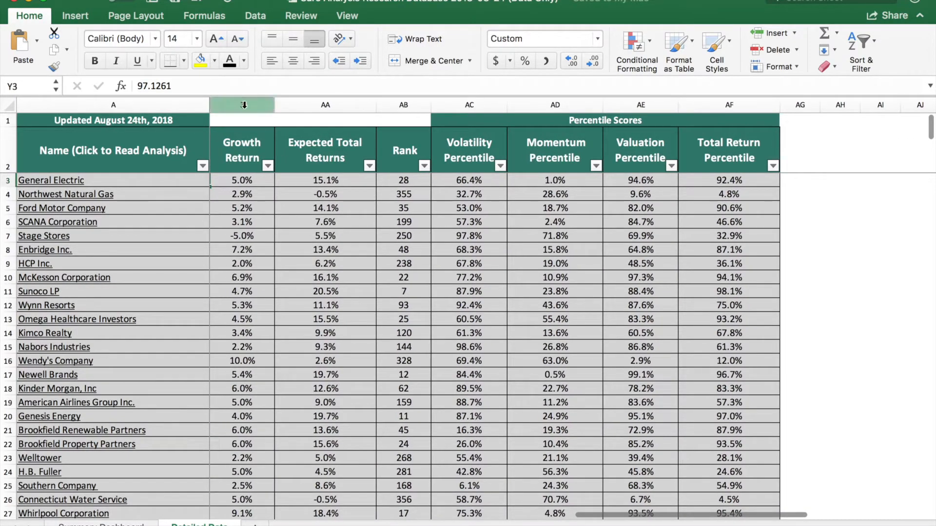
pyautogui.click(243, 105)
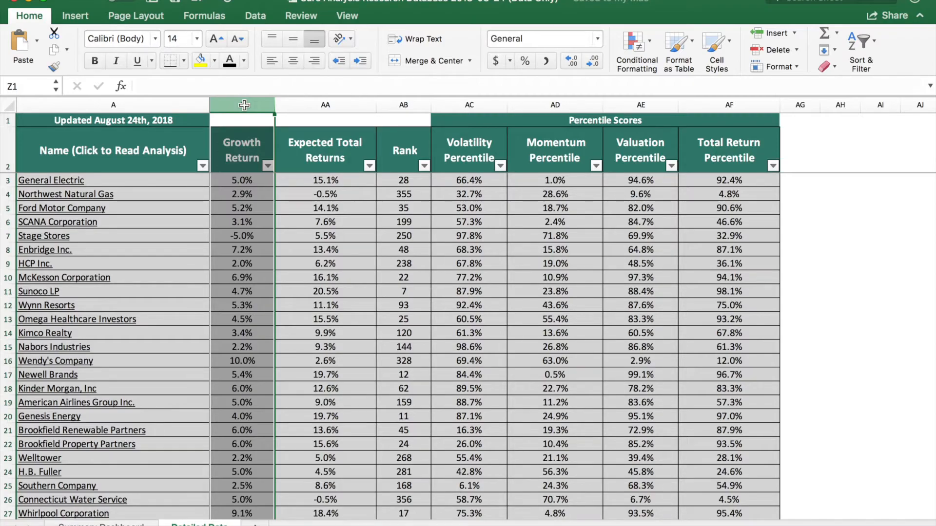
pyautogui.click(326, 105)
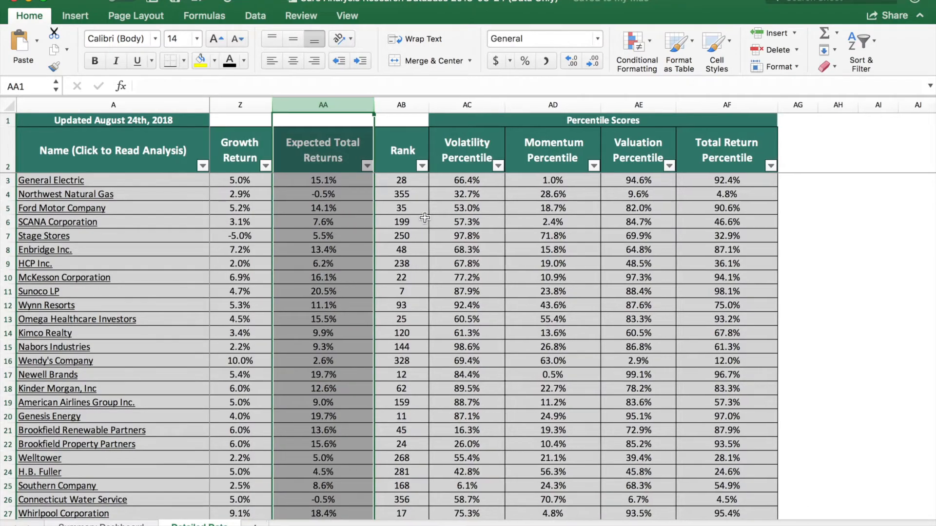
pyautogui.hscroll(2, 425, 219)
pyautogui.hscroll(1, 425, 218)
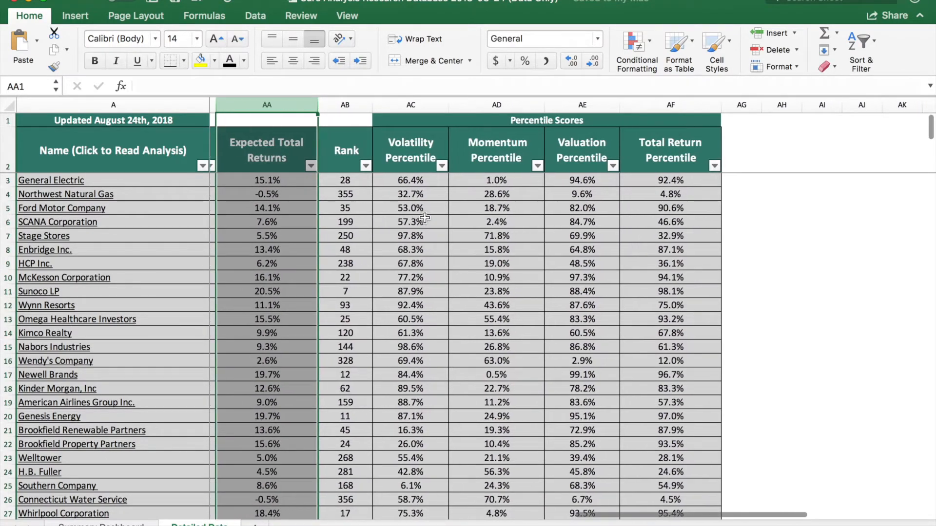
pyautogui.click(311, 166)
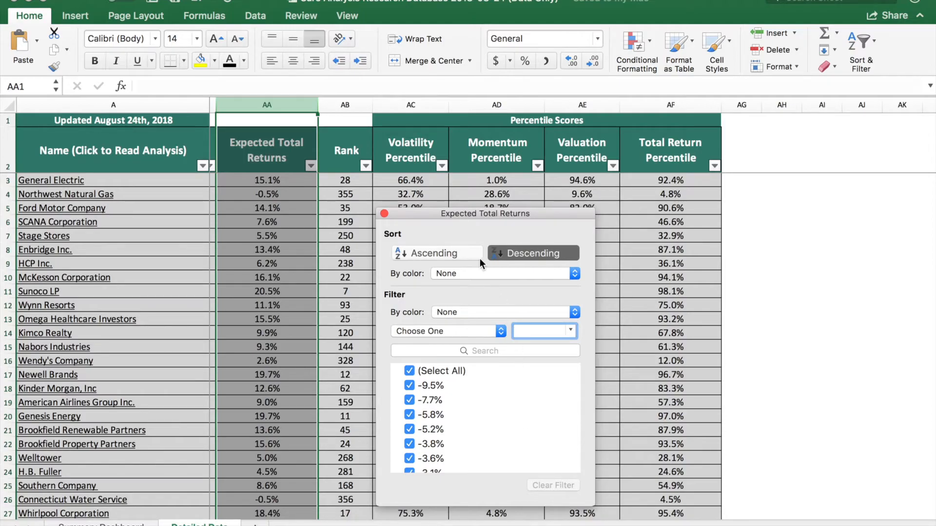
pyautogui.click(514, 252)
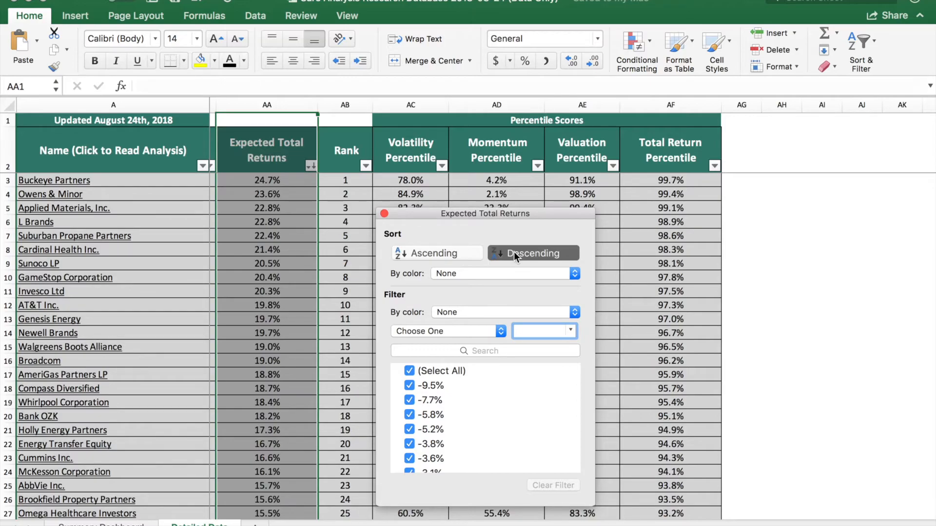
# Examine Buckeye Partners' Rank cell and the Volatility, Momentum and Valuation Percentile columns, selecting each in turn
pyautogui.hscroll(1, 410, 180)
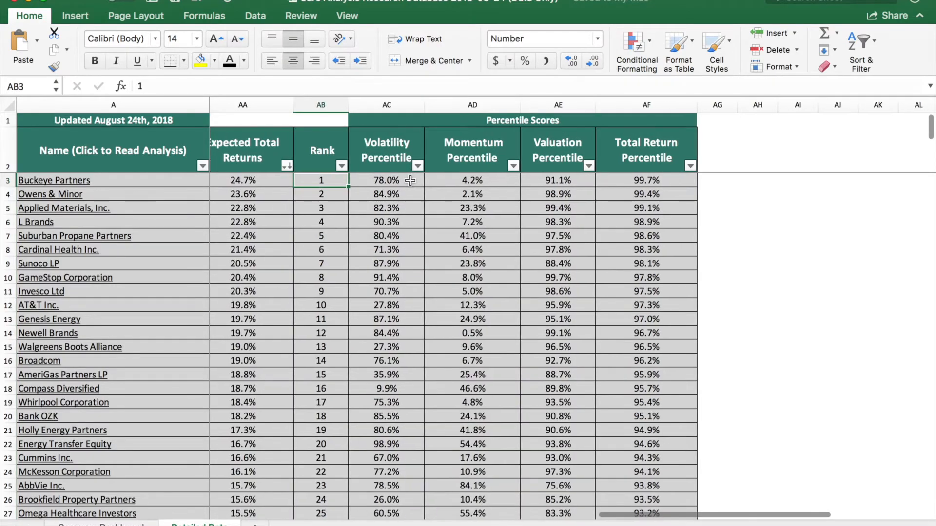
pyautogui.hscroll(2, 410, 180)
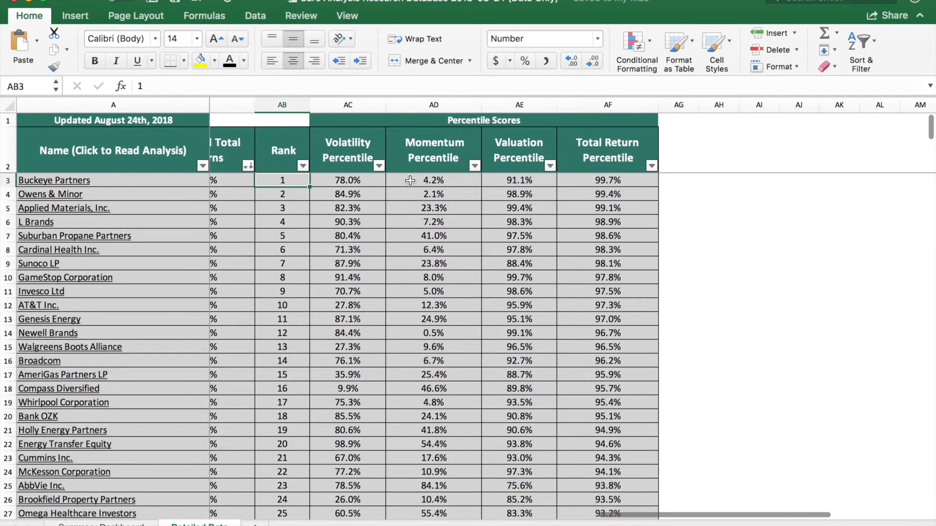
pyautogui.hscroll(-2, 410, 181)
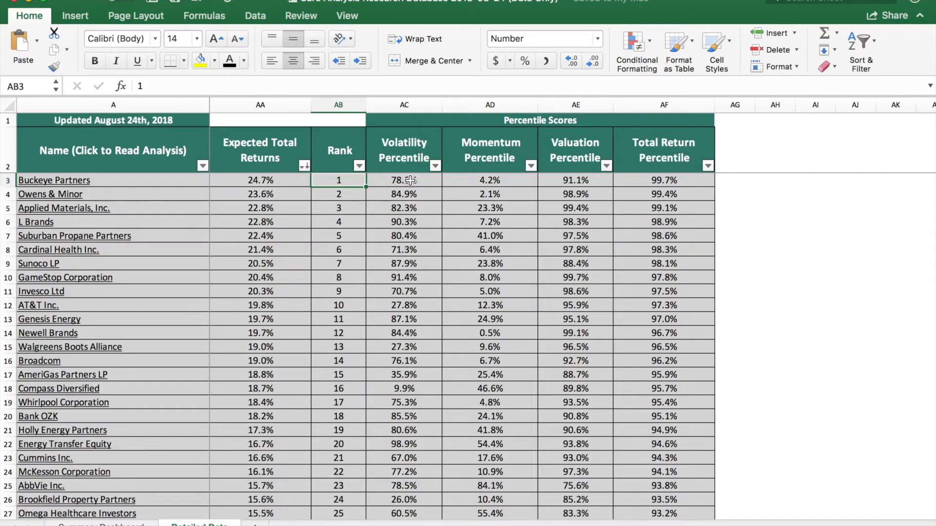
pyautogui.click(404, 105)
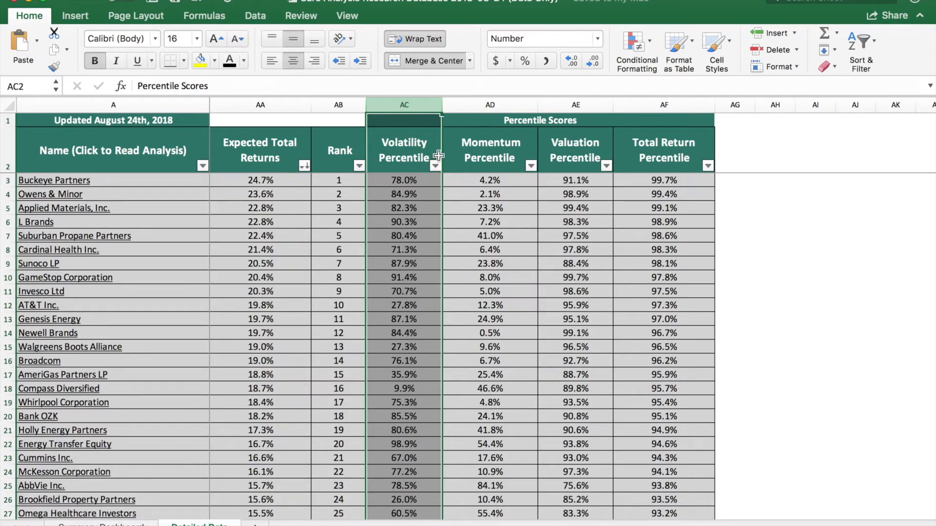
pyautogui.click(510, 103)
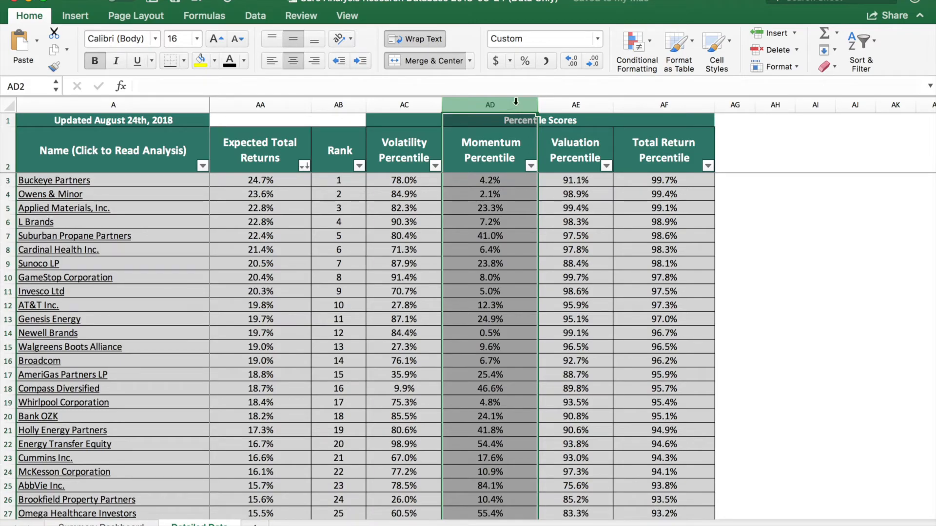
pyautogui.click(577, 104)
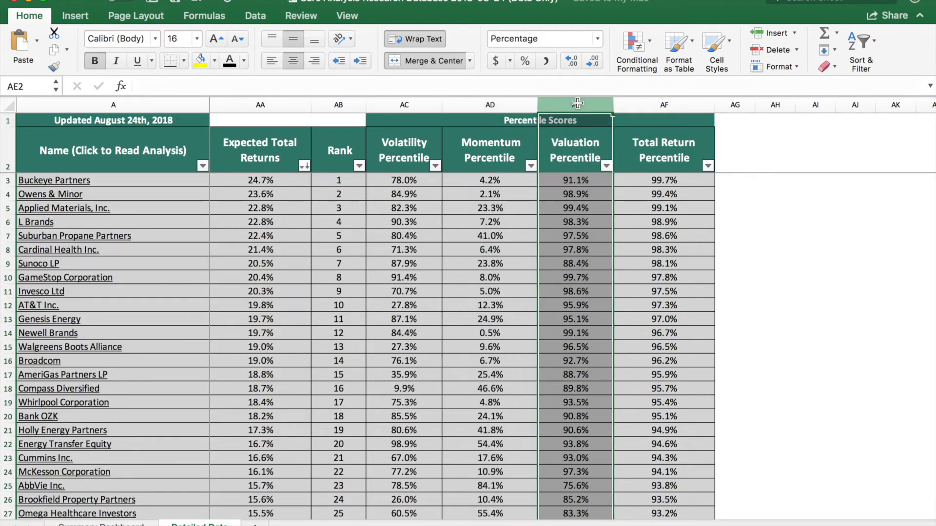